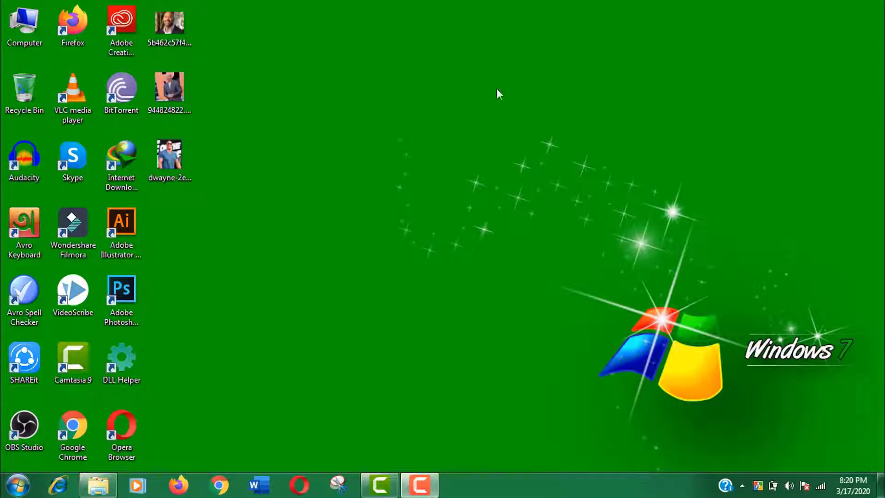
right_click(461, 97)
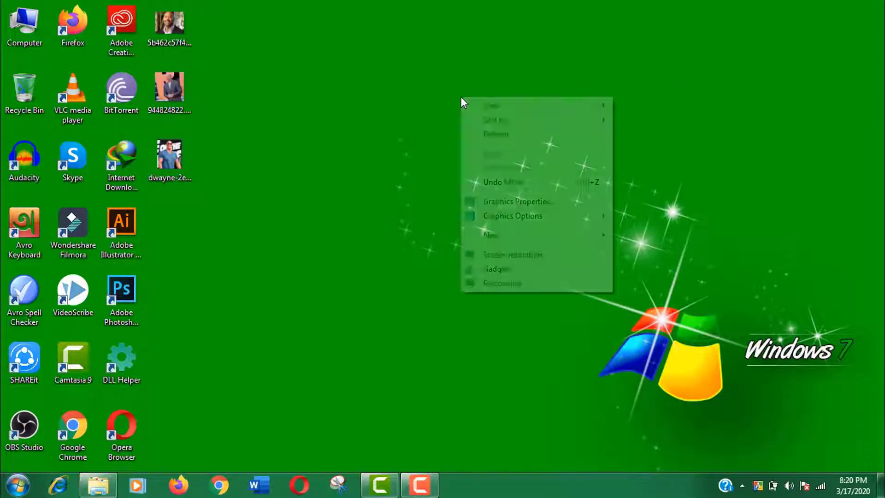
left_click(504, 131)
right_click(504, 131)
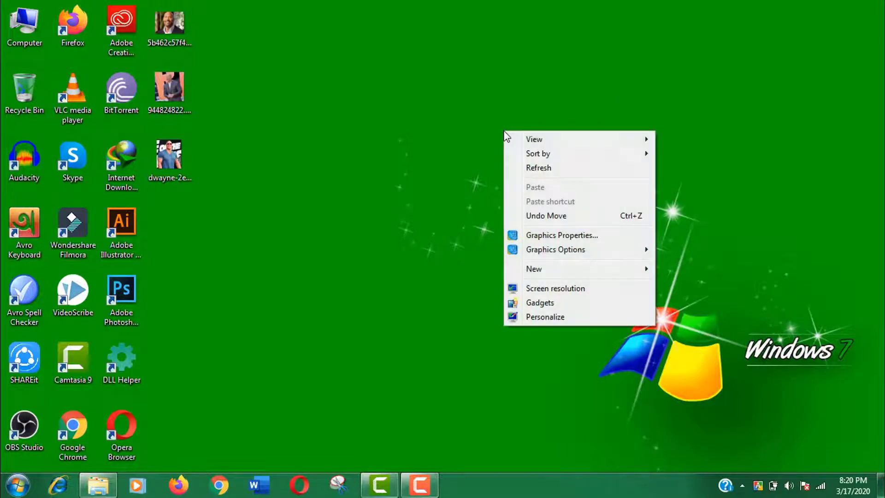
left_click(537, 167)
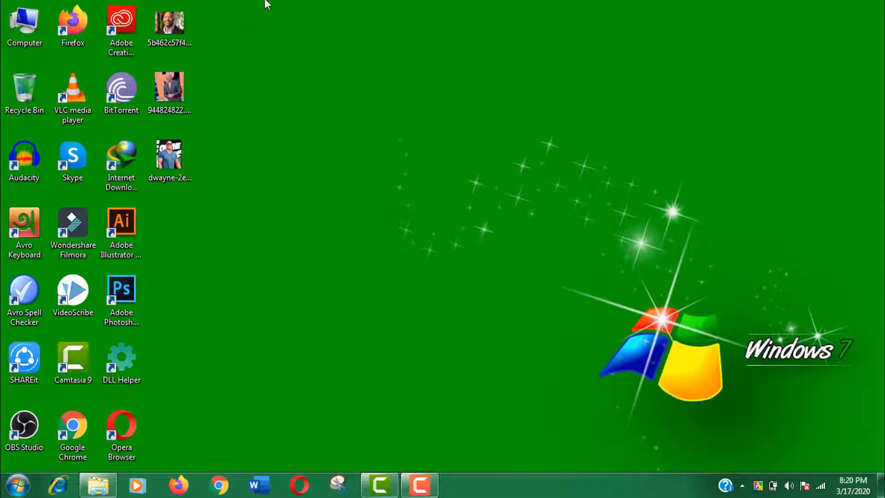
left_click_drag(207, 6, 158, 222)
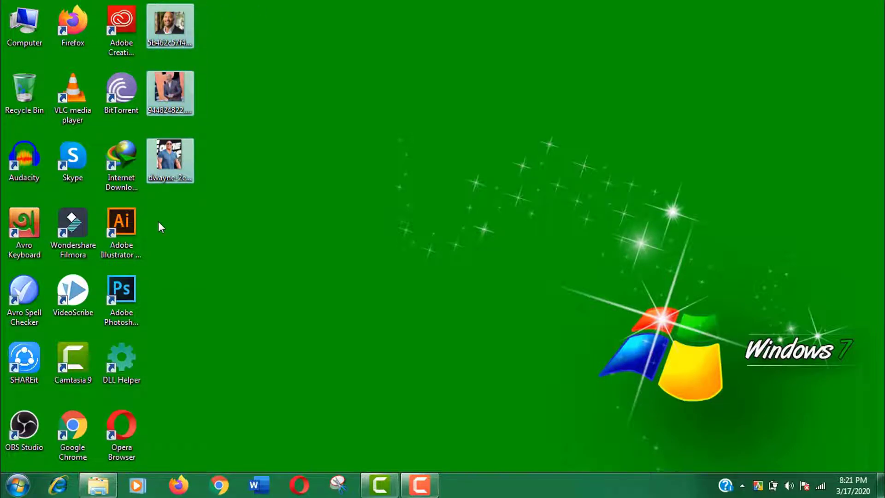
left_click(416, 97)
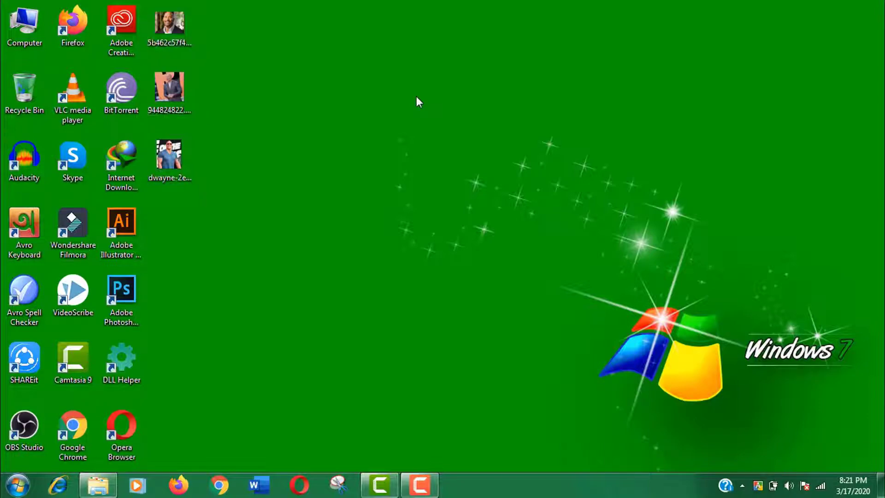
right_click(419, 102)
left_click(438, 132)
Open Google Chrome and search Google for "crop circle image online".
left_click(221, 486)
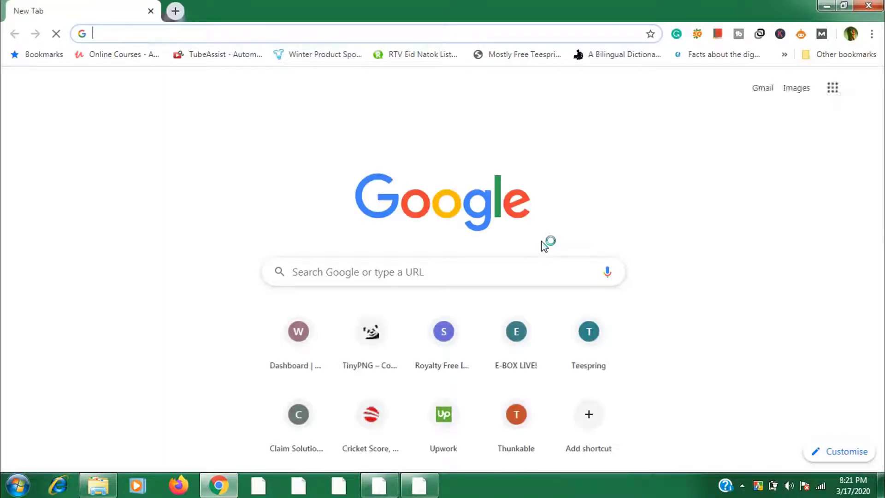
type("crop circle image online")
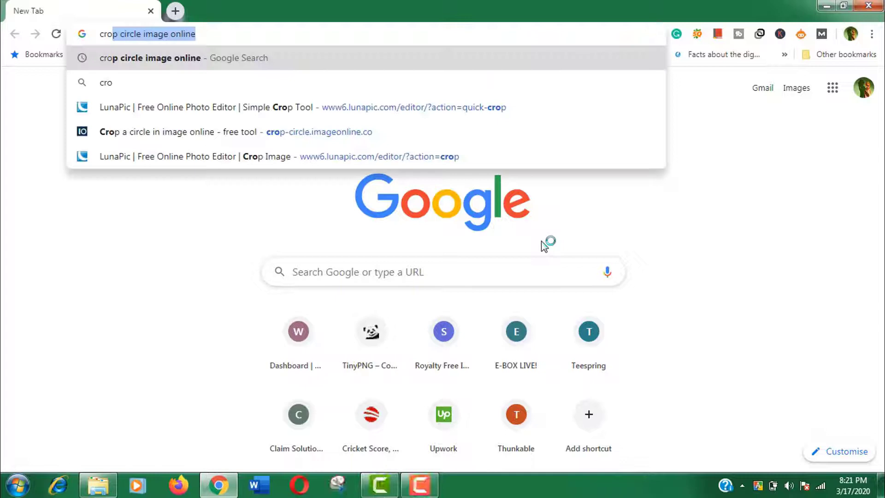
key("Right")
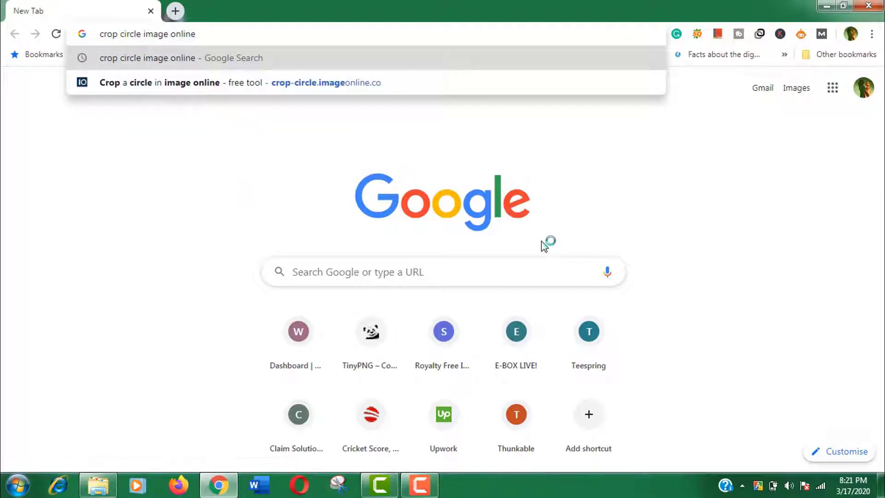
key("Return")
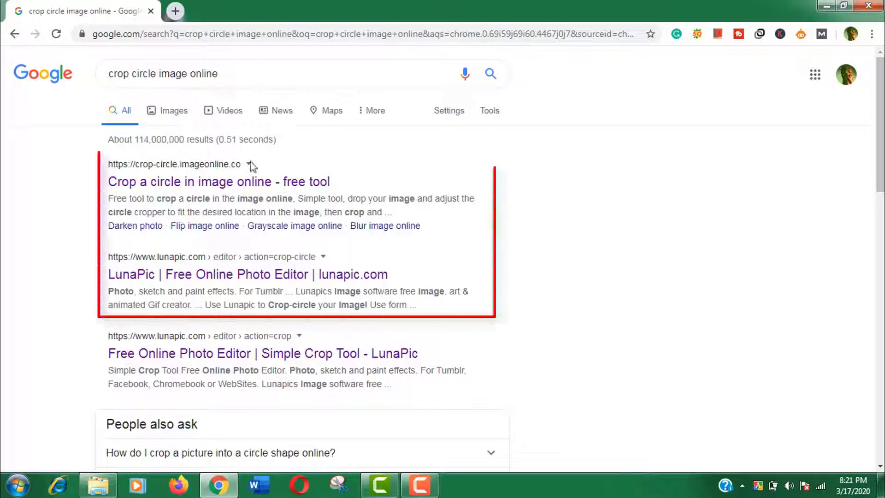
Open the crop-circle.imageonline.co result and the LunaPic crop-circle result in separate new tabs.
right_click(265, 183)
left_click(282, 190)
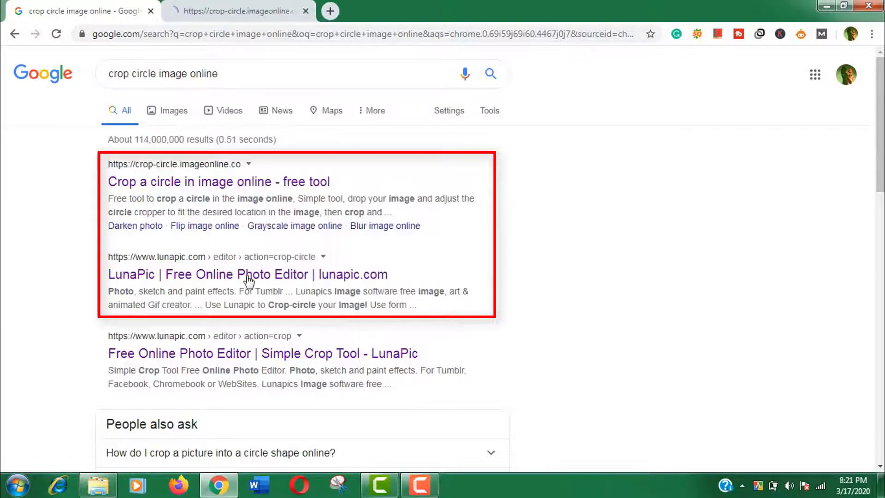
right_click(249, 279)
left_click(265, 287)
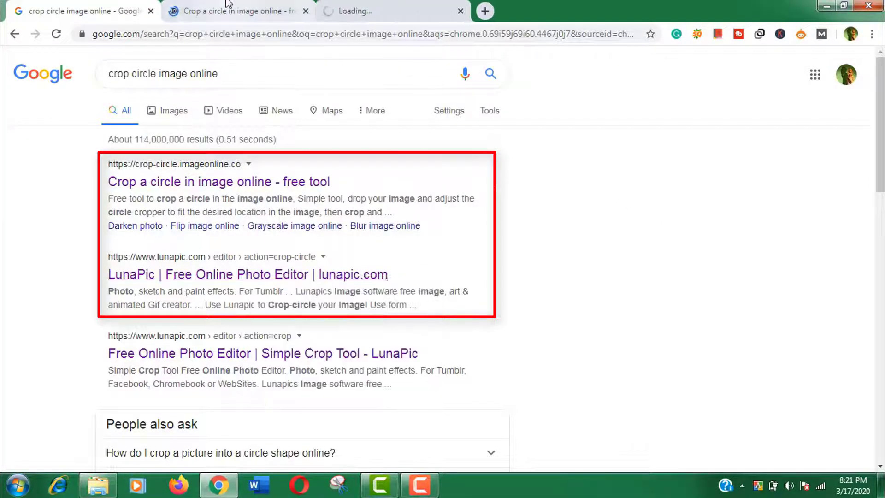
Look over the ImageOnline circle-crop page and the LunaPic crop-circle page, including their example images.
left_click(231, 10)
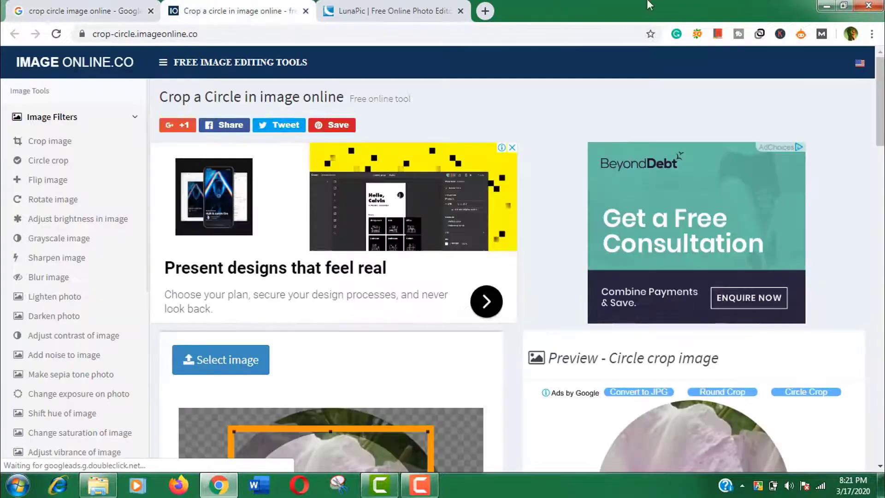
left_click_drag(880, 101, 879, 137)
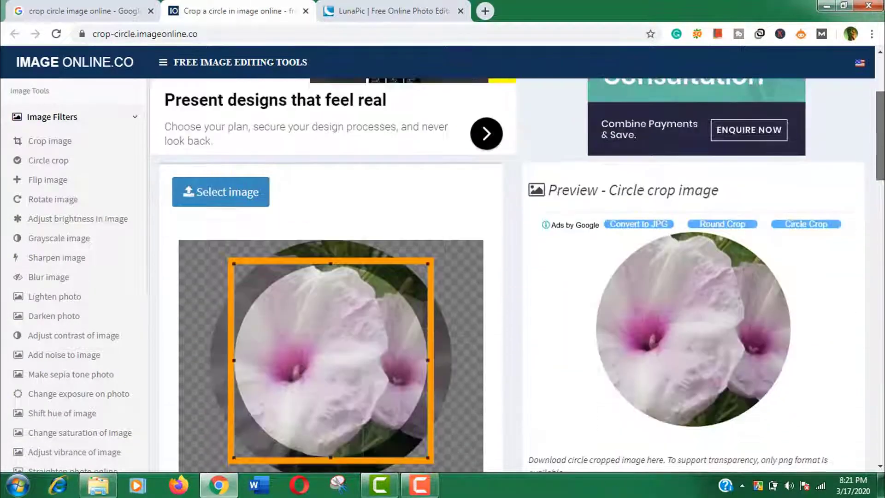
scroll(507, 276, "down", 3)
scroll(507, 277, "up", 6)
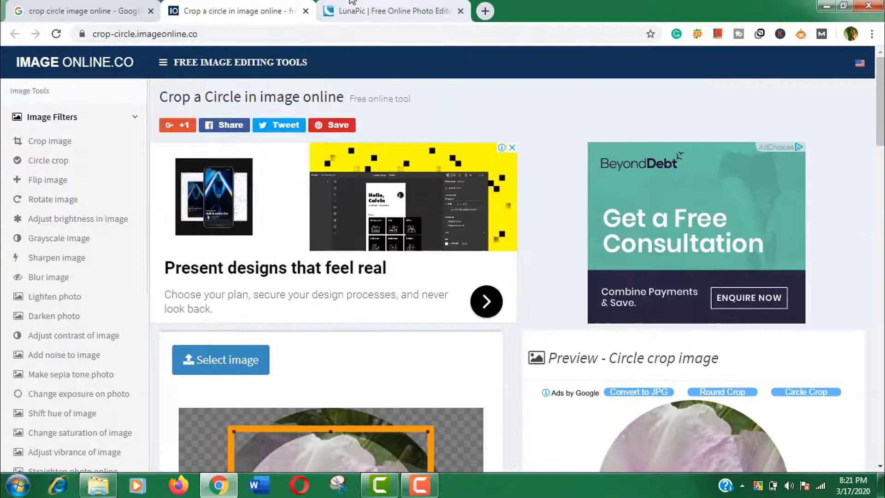
left_click(352, 4)
scroll(396, 258, "down", 5)
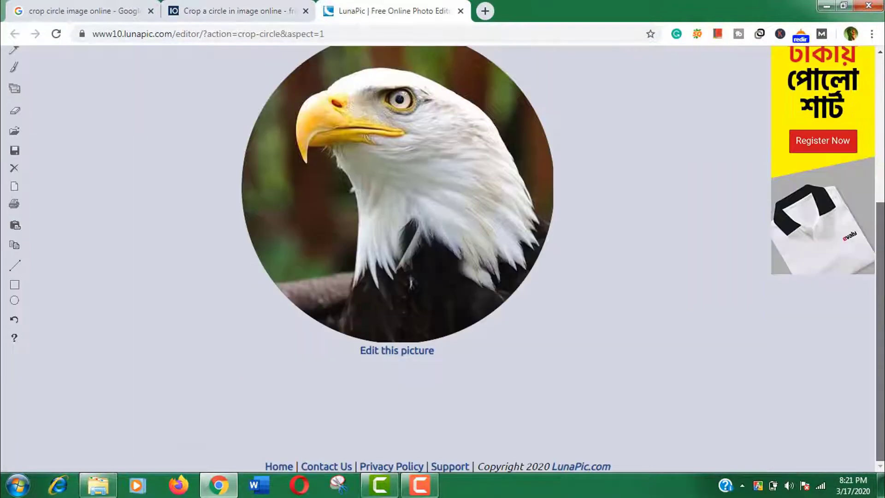
scroll(369, 181, "up", 5)
scroll(369, 182, "down", 3)
Upload 944824822.jpg.jpg from the Desktop to LunaPic's crop-circle tool.
scroll(369, 181, "up", 3)
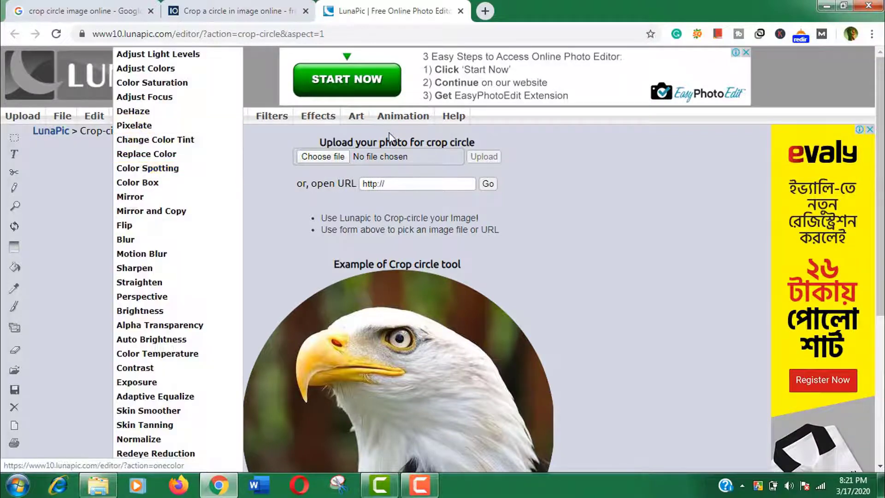
left_click(323, 157)
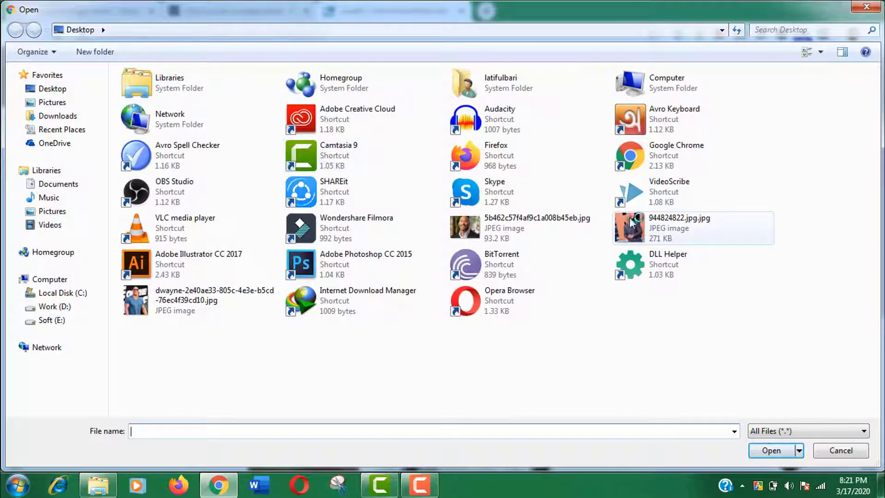
double_click(631, 224)
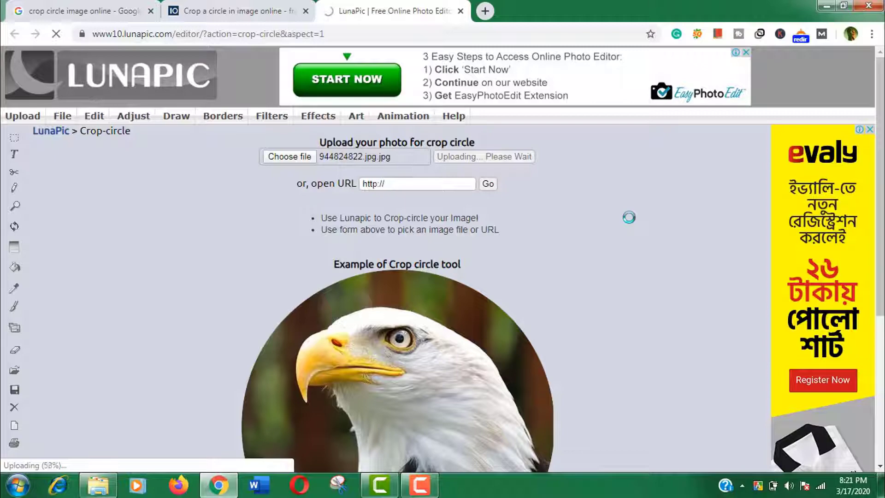
Load dwayne-2e40ae33-805c-4e3e-b5cd-76ec4f39cd10.jpg from the Desktop into the ImageOnline circle-crop tool.
left_click(233, 11)
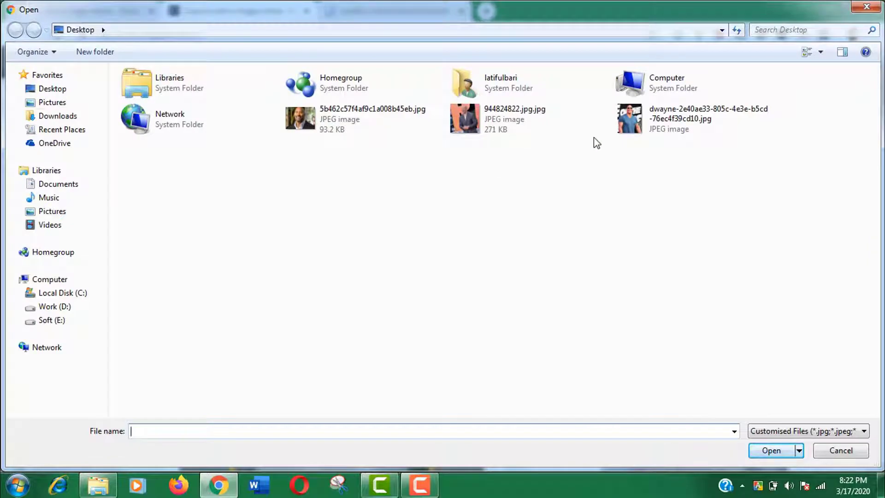
double_click(656, 121)
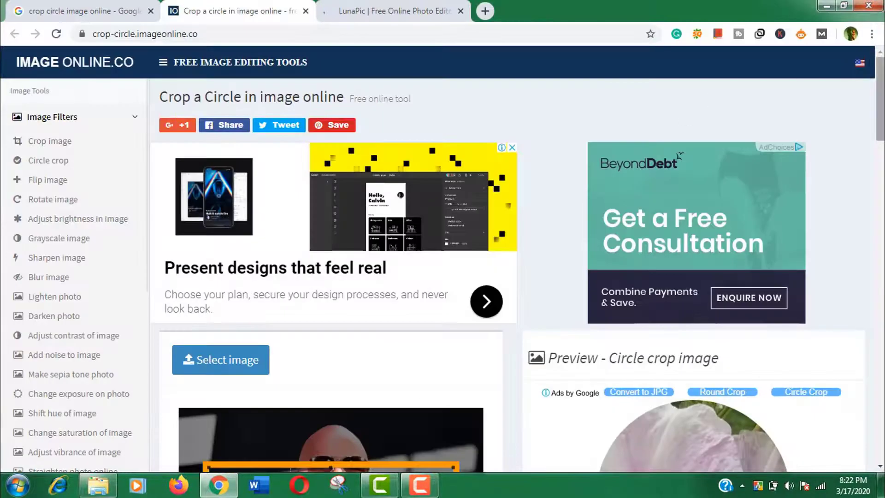
Shrink the circle cropper and position it around the man's head and shoulders near the photo's upper edge.
scroll(443, 275, "down", 5)
scroll(443, 275, "up", 1)
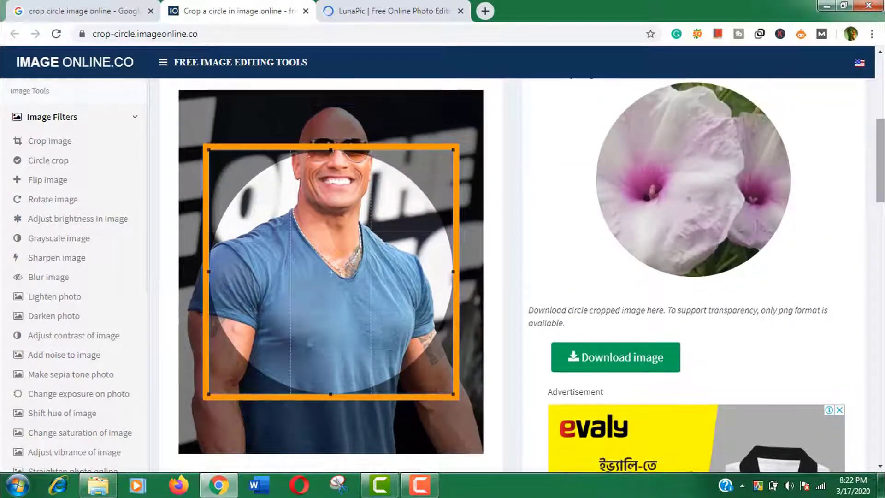
left_click_drag(368, 246, 372, 209)
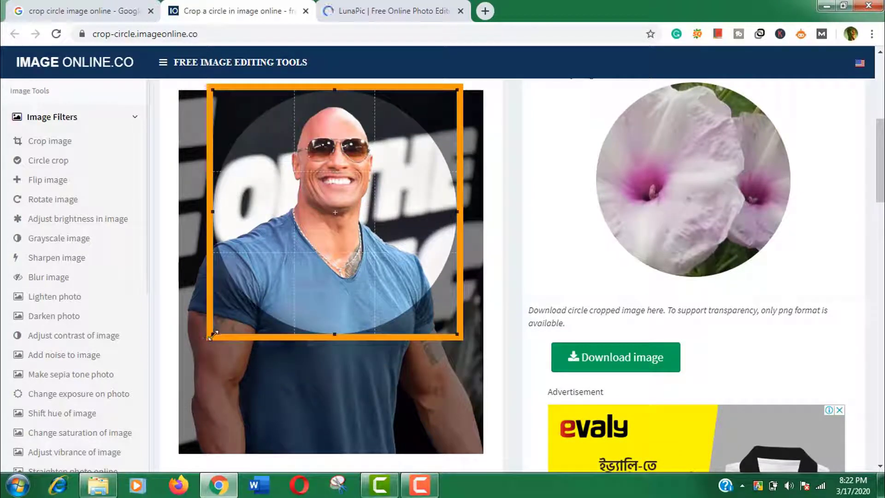
left_click_drag(204, 346, 233, 306)
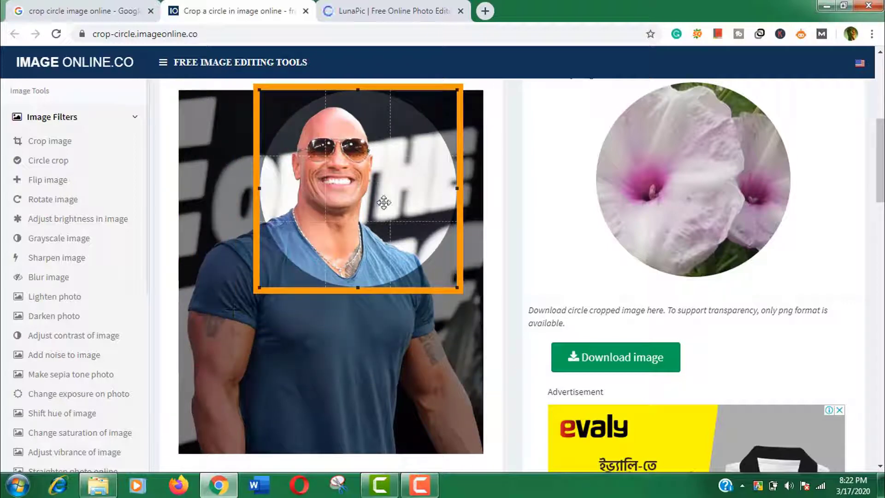
left_click_drag(383, 203, 357, 178)
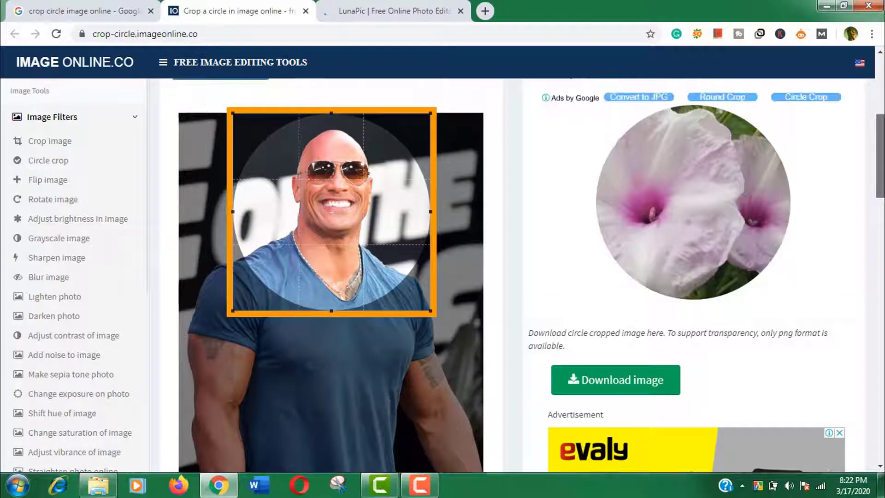
Apply the circle crop to the selected area of the photo.
scroll(395, 374, "down", 9)
scroll(330, 276, "down", 3)
scroll(330, 277, "up", 2)
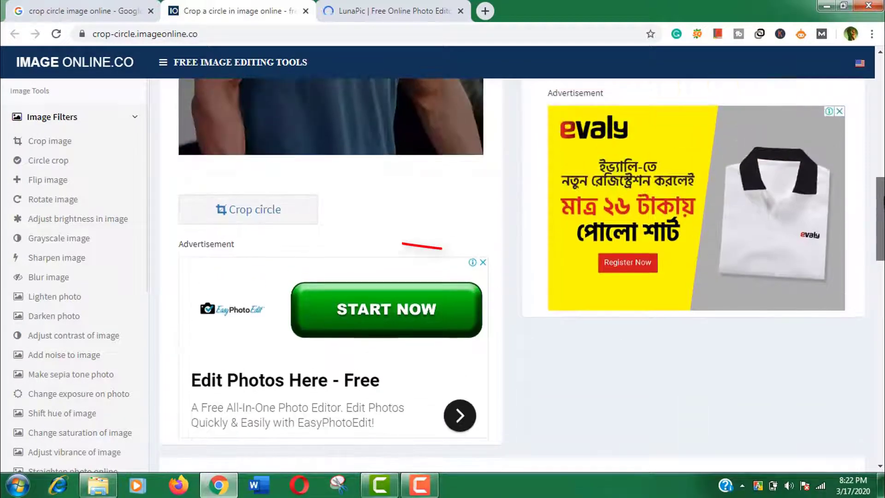
left_click(260, 219)
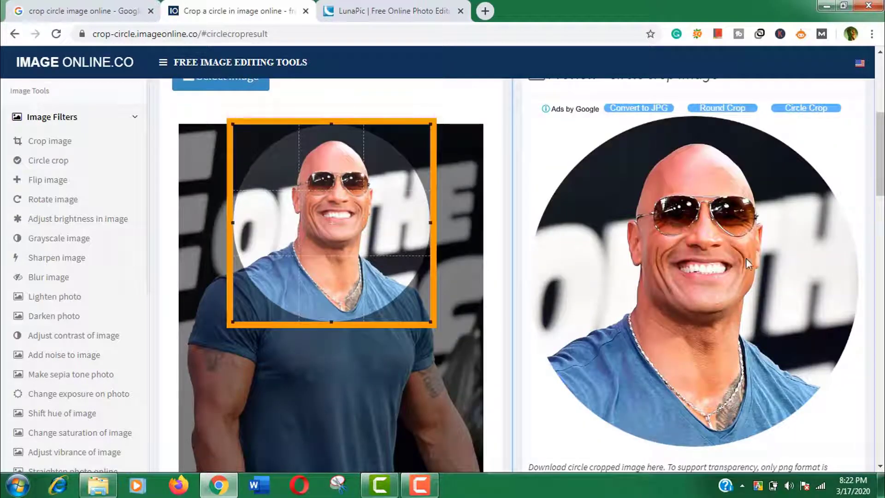
Download the circle-cropped image as a PNG from the preview section.
scroll(528, 275, "down", 1)
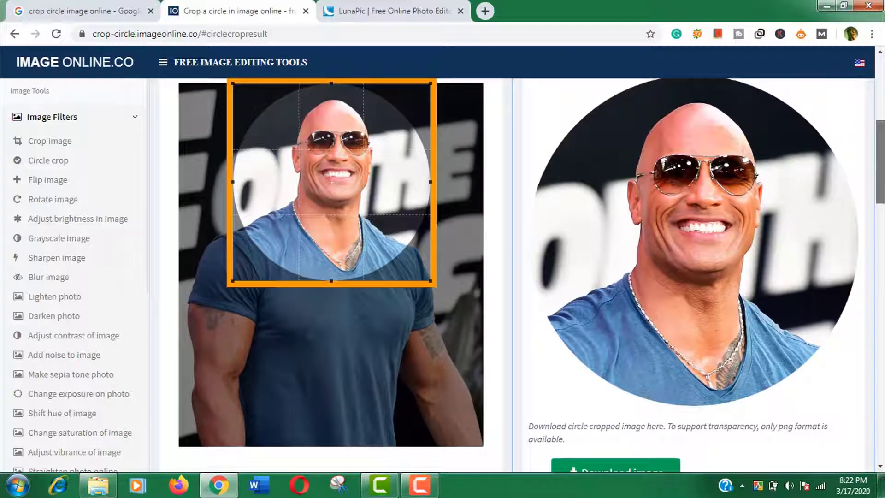
scroll(620, 262, "down", 5)
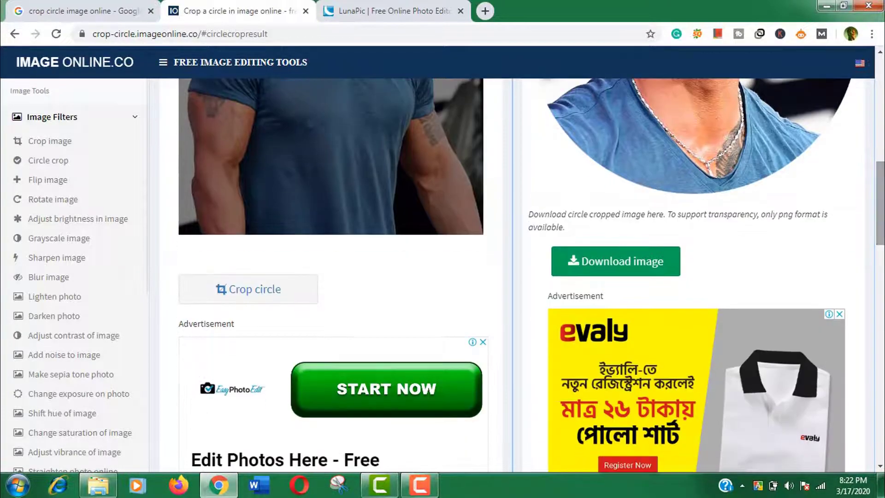
left_click(620, 265)
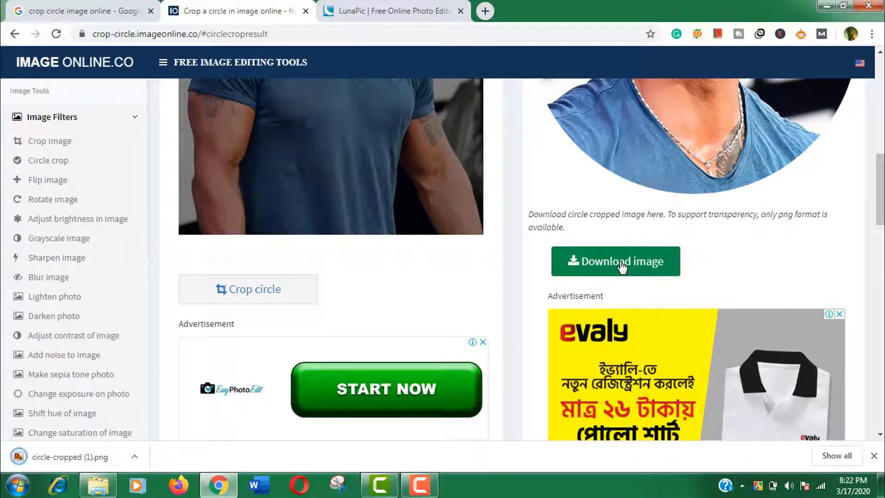
Open the downloaded circle-cropped (1).png to check the round crop, and close the image viewer when finished.
left_click(55, 454)
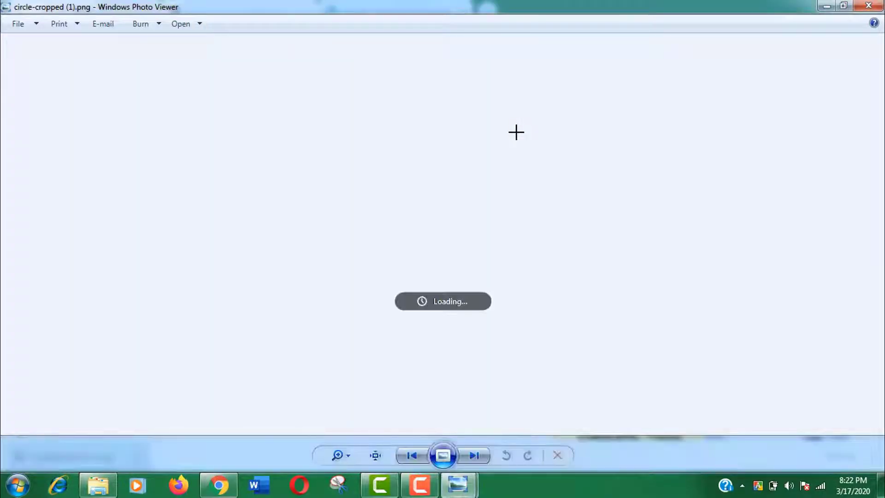
left_click(344, 452)
mouse_move(344, 452)
left_mouse_down()
mouse_move(344, 436)
mouse_move(346, 452)
left_mouse_up()
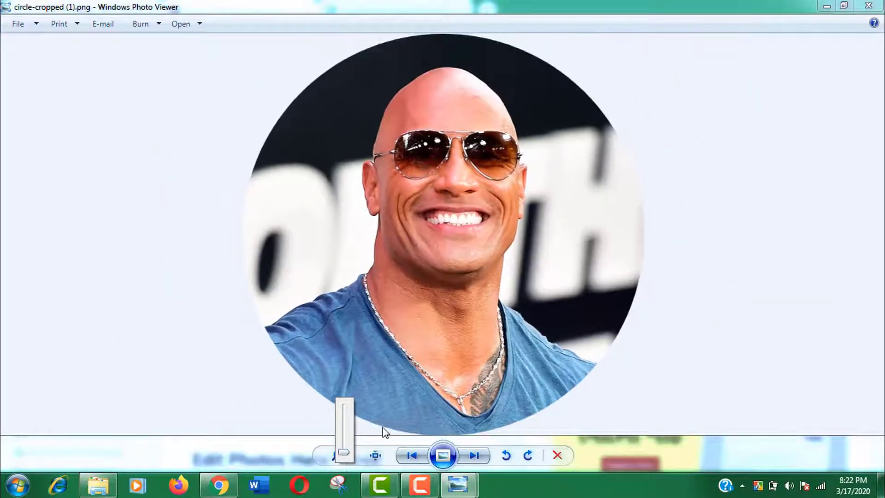
left_click(876, 5)
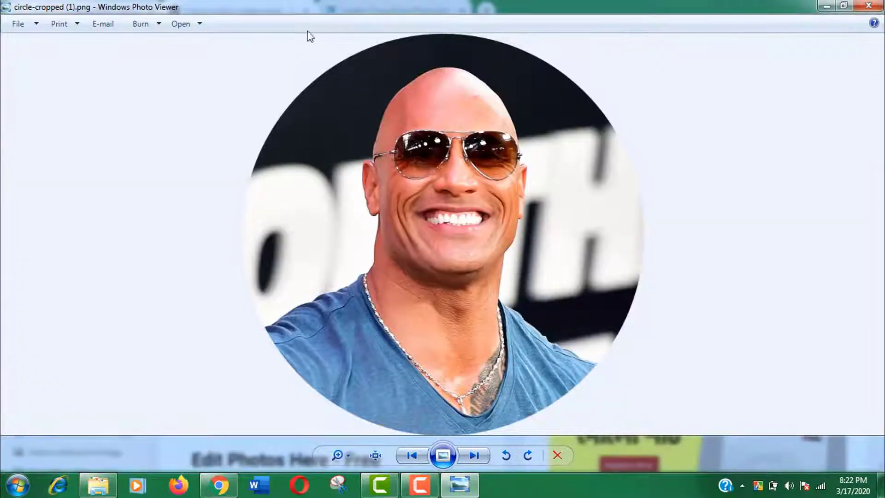
left_click(868, 6)
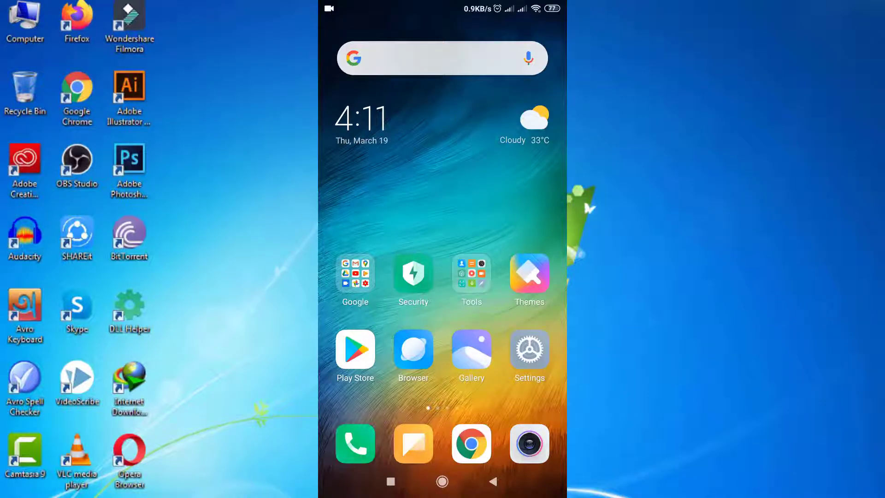
Search for "crop circle image" in Chrome on the phone and open ImageOnline's circle crop tool from the results.
left_click(471, 444)
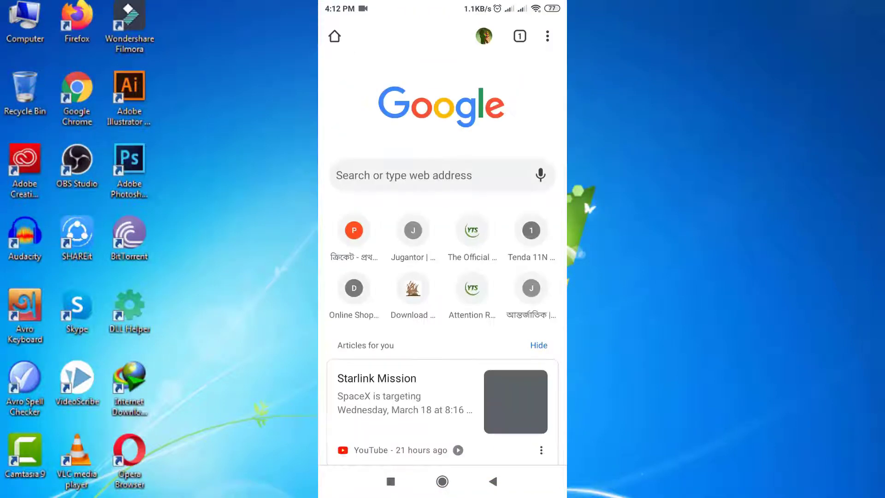
left_click(426, 175)
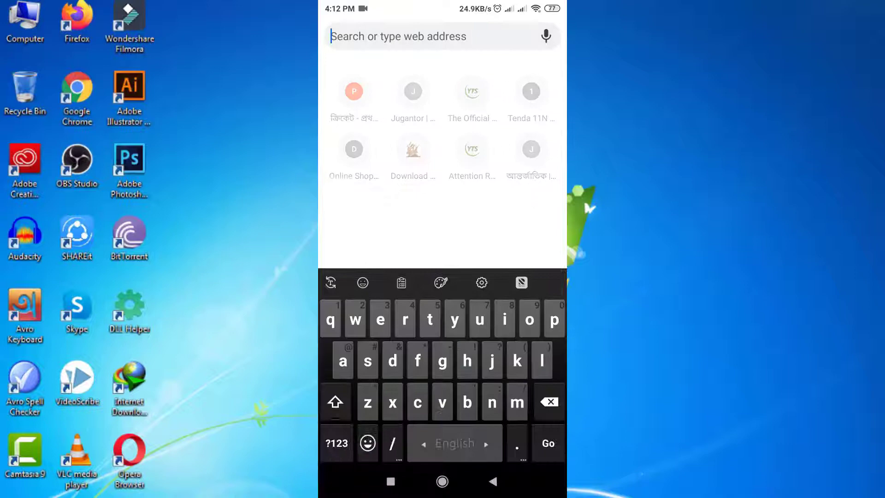
type("cr")
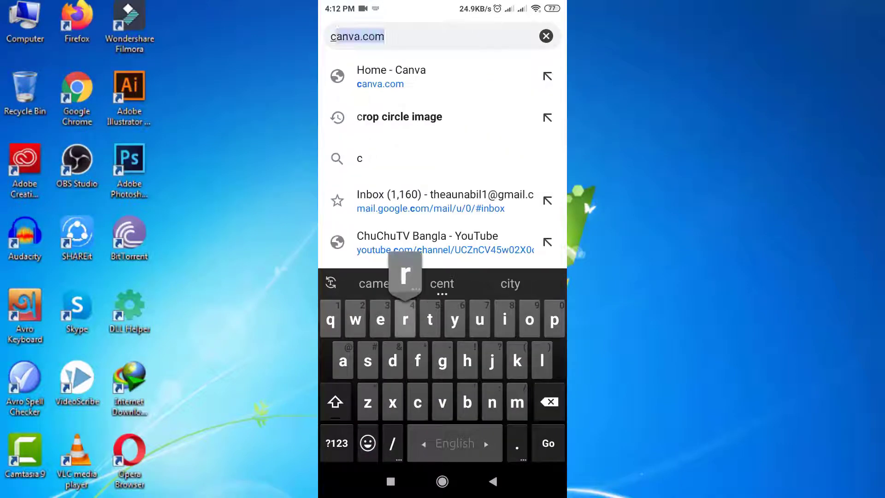
left_click(418, 117)
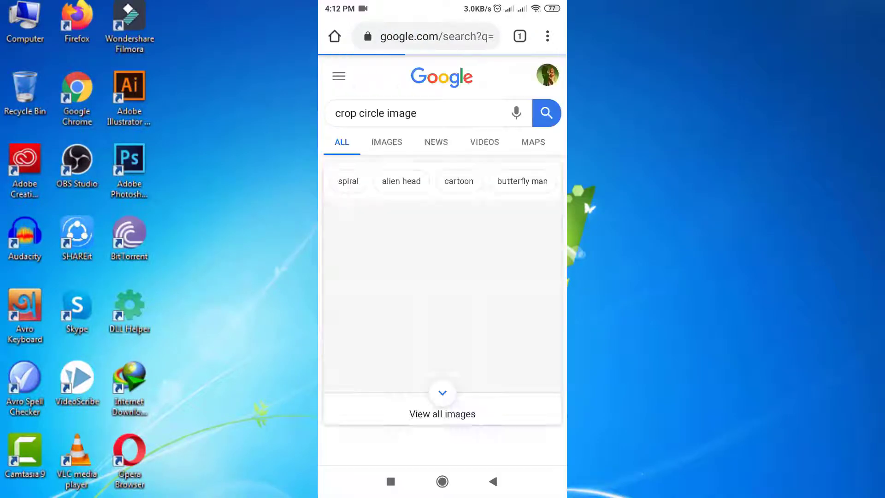
scroll(442, 260, "down", 1)
scroll(443, 260, "down", 4)
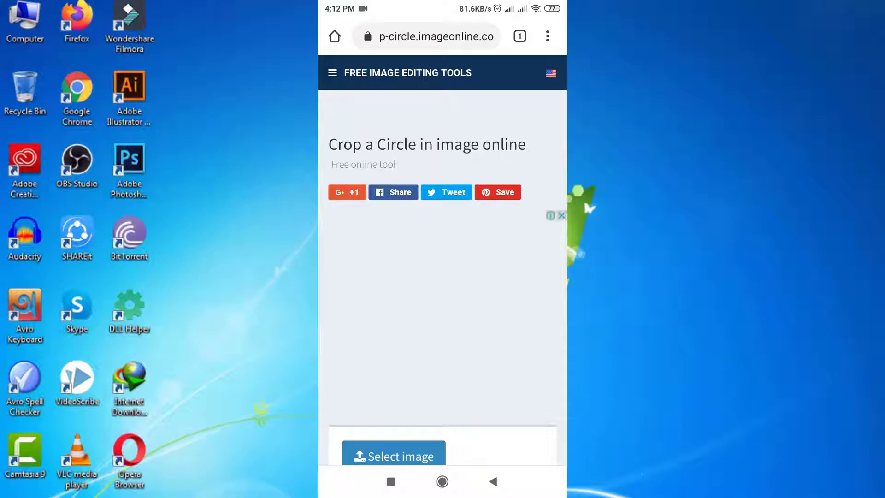
Load the photo of the smiling man in a dark jacket from the phone into the circle crop tool.
scroll(443, 276, "down", 5)
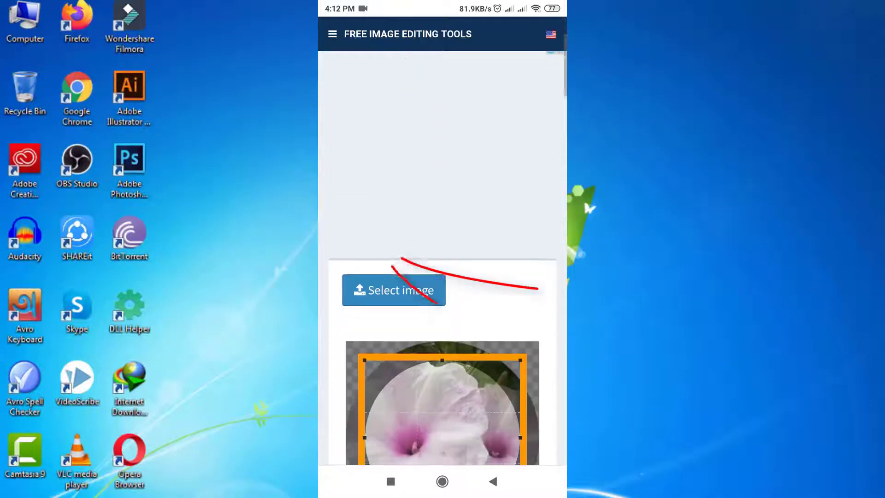
left_click(393, 244)
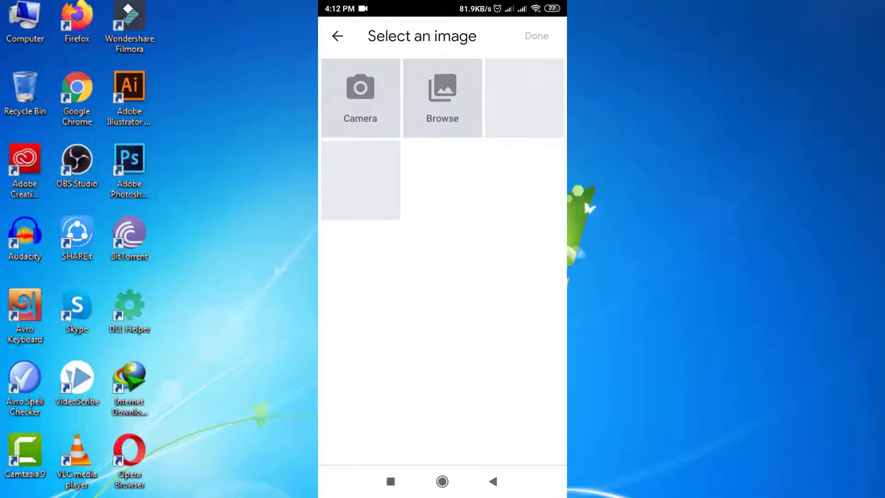
left_click(524, 97)
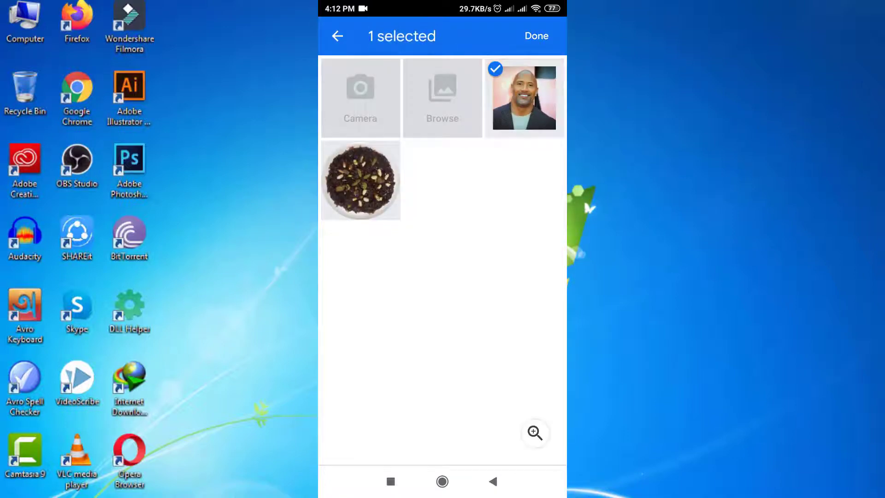
left_click(536, 35)
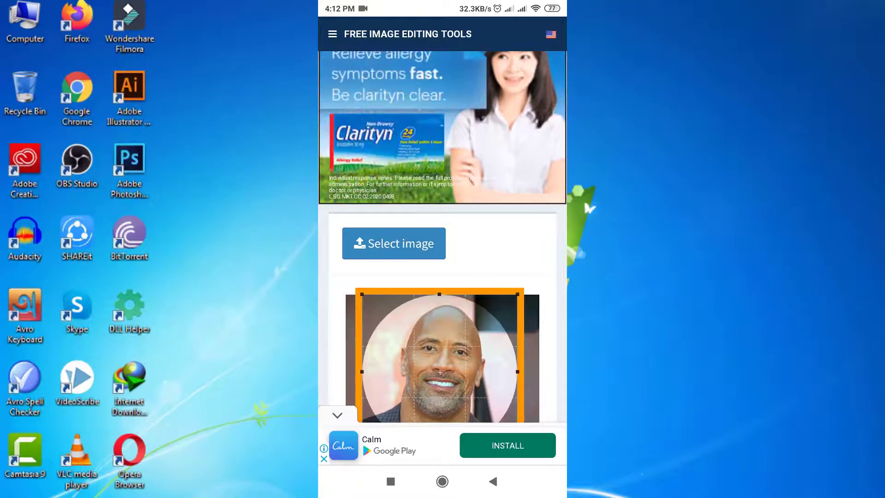
Enlarge the crop circle to frame the man's head and shoulders across nearly the full photo width, and apply the circle crop.
scroll(442, 277, "down", 3)
left_click_drag(512, 329, 534, 351)
left_click_drag(451, 266, 441, 266)
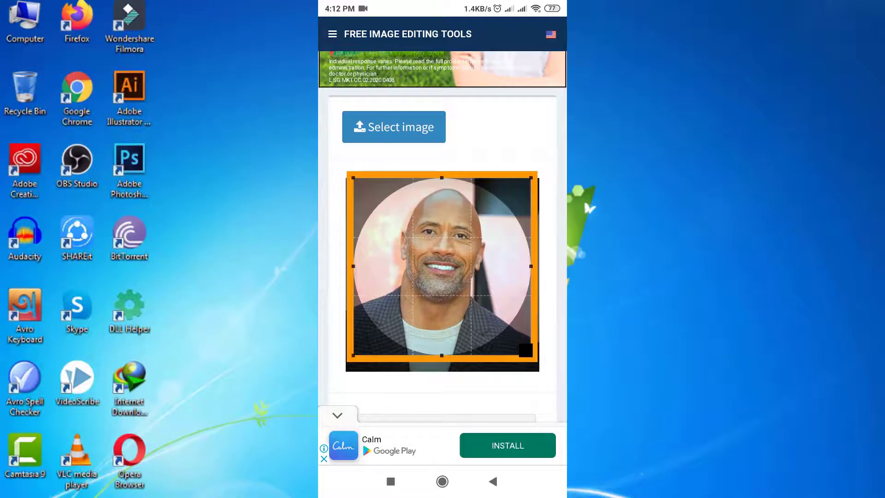
scroll(442, 277, "down", 5)
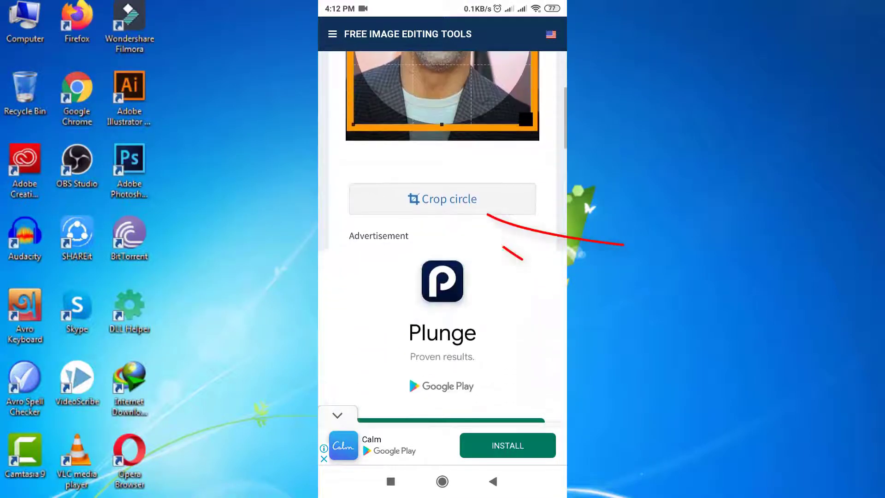
left_click(443, 198)
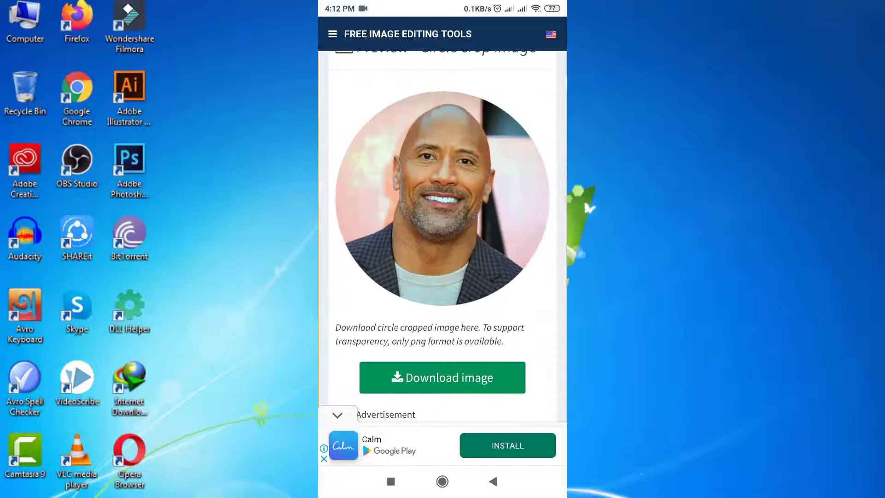
Download the circle-cropped PNG to the phone, accepting the repeat download of circle-cropped.png, and open the saved file.
left_click(442, 377)
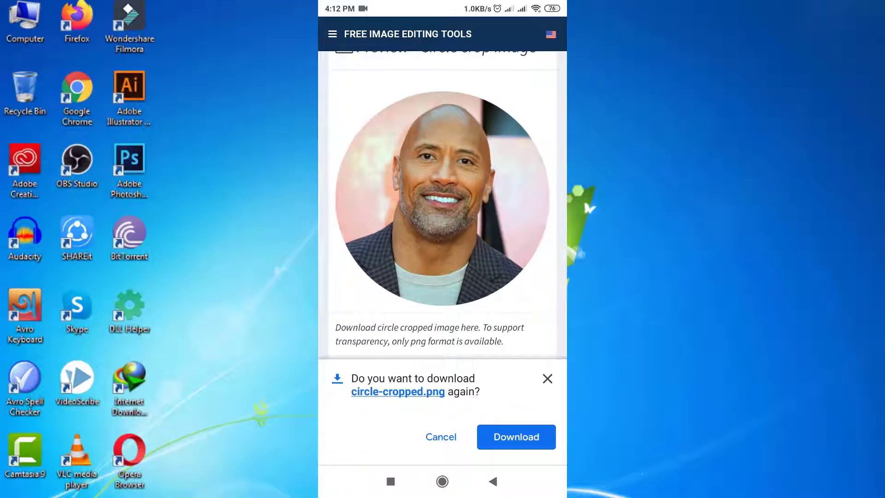
left_click(517, 436)
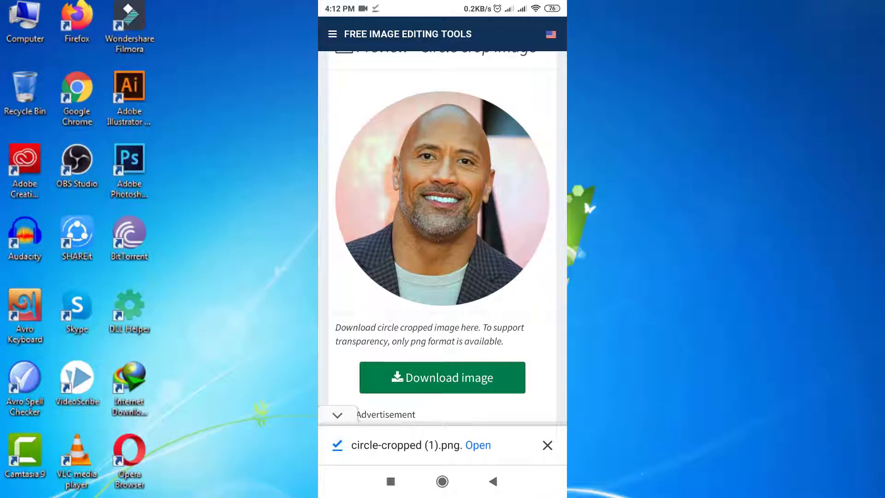
left_click(478, 445)
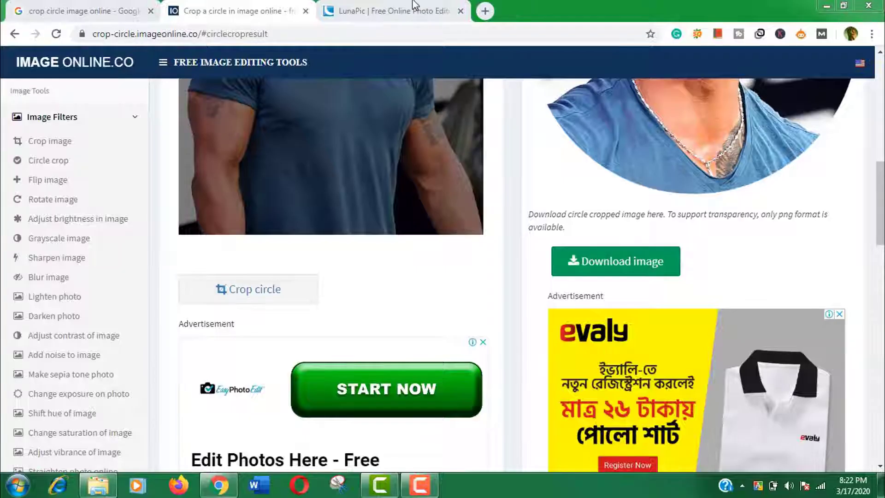
Switch to the LunaPic editor on the computer and choose the circle as the crop shape for the laughing man's photo.
left_click(399, 10)
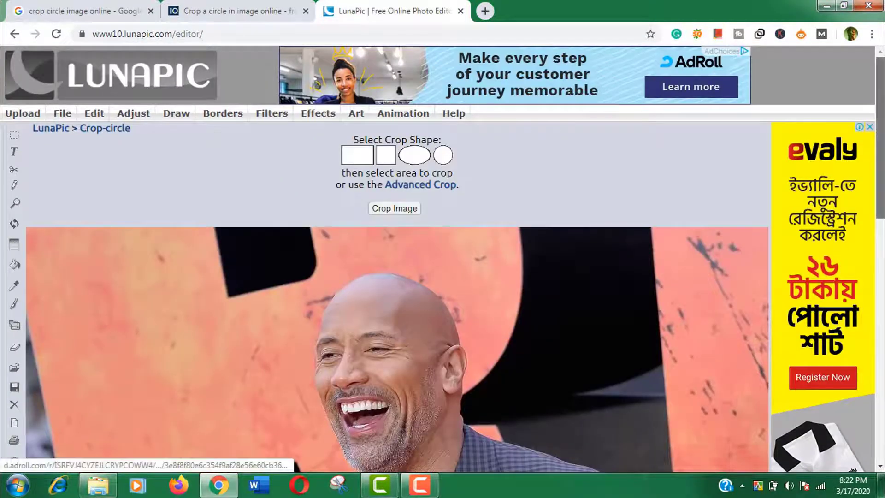
scroll(443, 259, "down", 8)
scroll(442, 258, "down", 6)
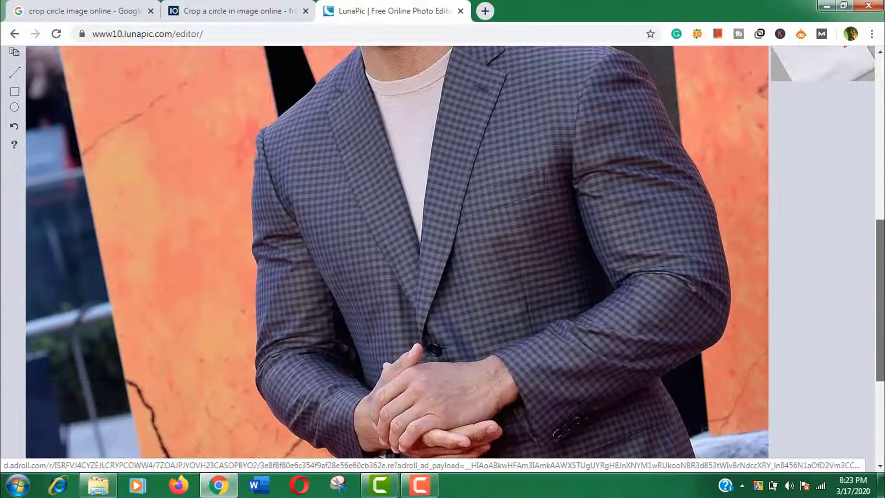
scroll(606, 139, "up", 15)
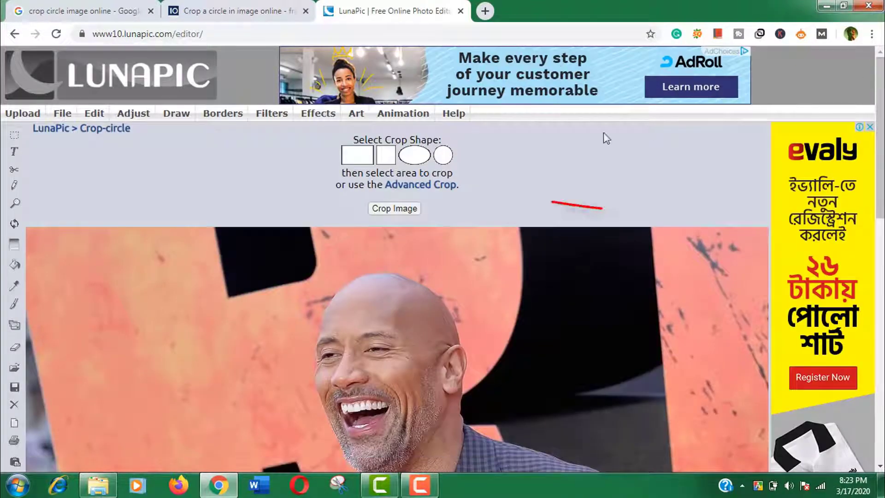
left_click(441, 162)
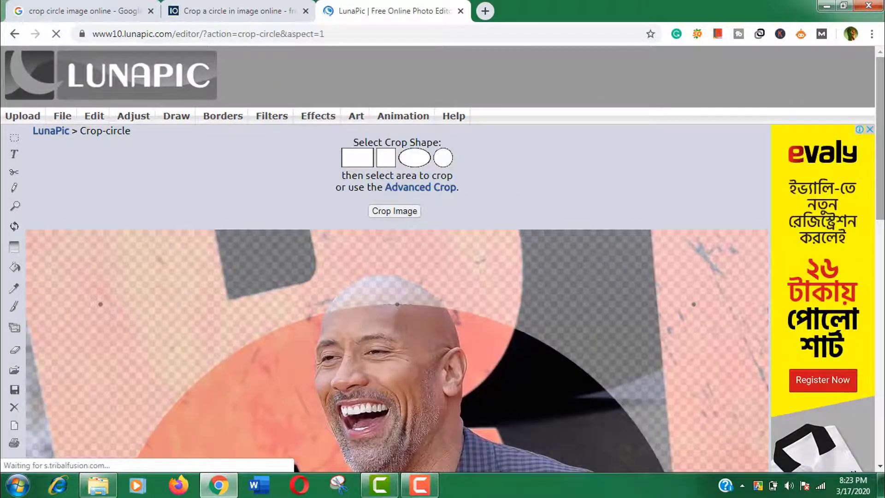
Shrink the crop circle and position it around the laughing man's head and upper chest near the photo's upper edge.
scroll(871, 181, "down", 3)
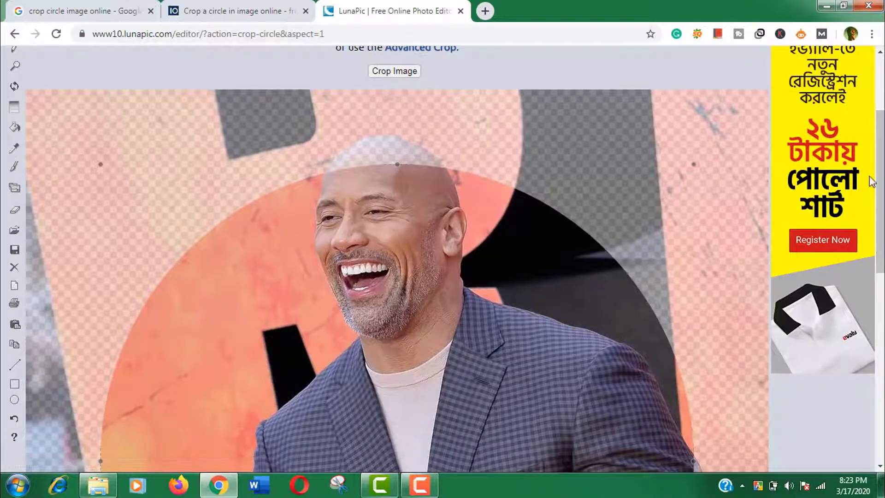
left_click_drag(880, 181, 880, 216)
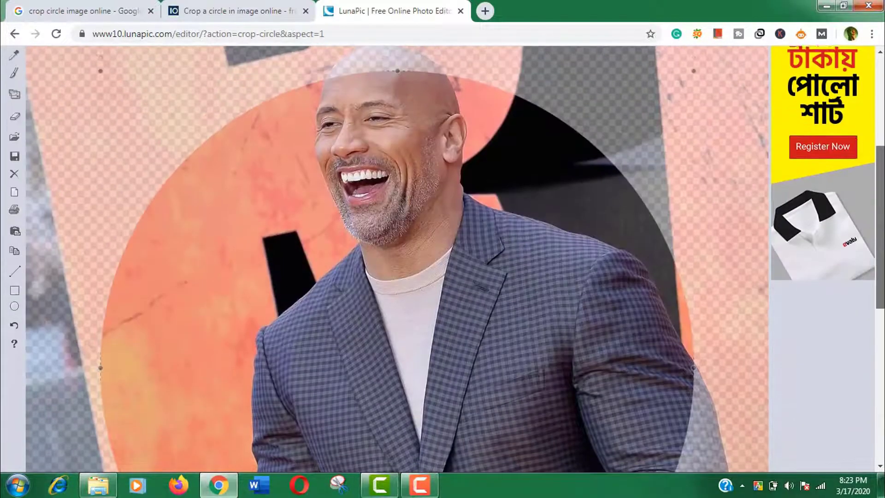
key("ctrl+minus")
key("ctrl+minus")
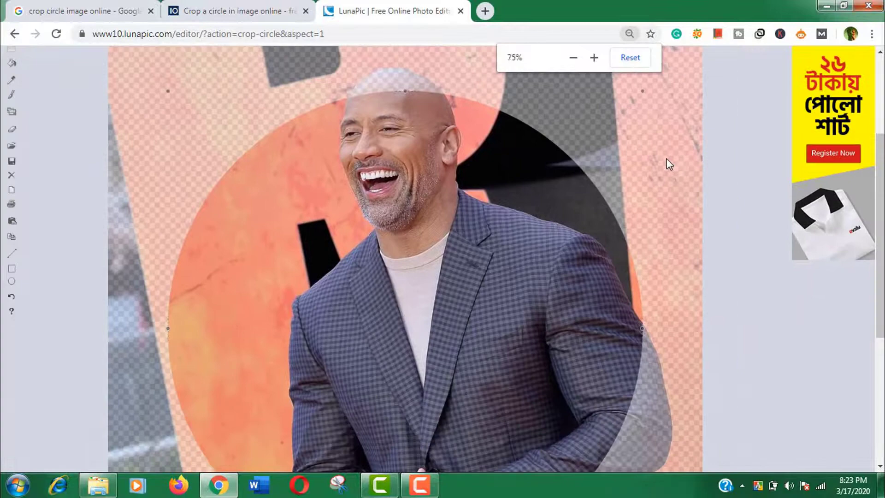
mouse_move(879, 175)
left_mouse_down()
mouse_move(880, 136)
mouse_move(879, 170)
left_mouse_up()
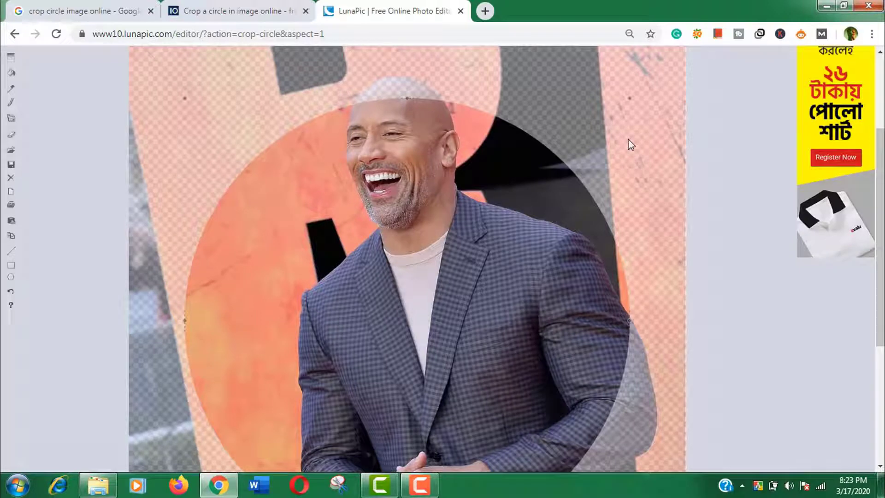
left_click_drag(577, 355, 568, 231)
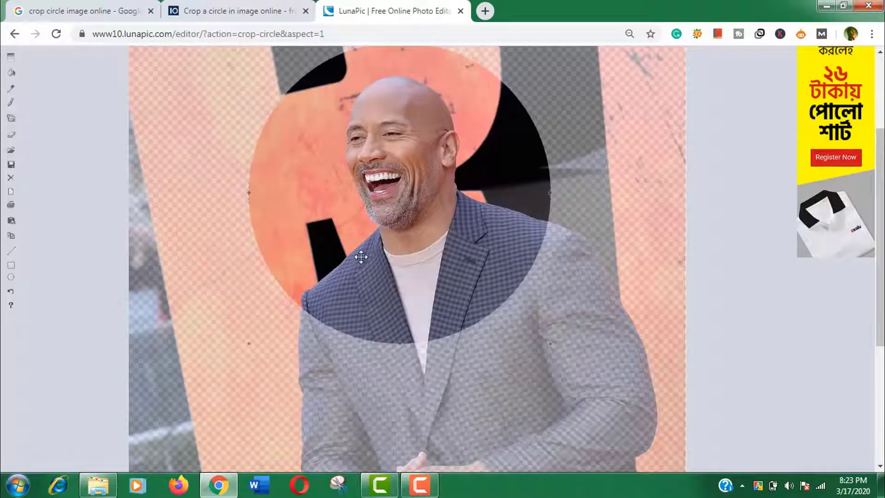
left_click_drag(361, 256, 362, 261)
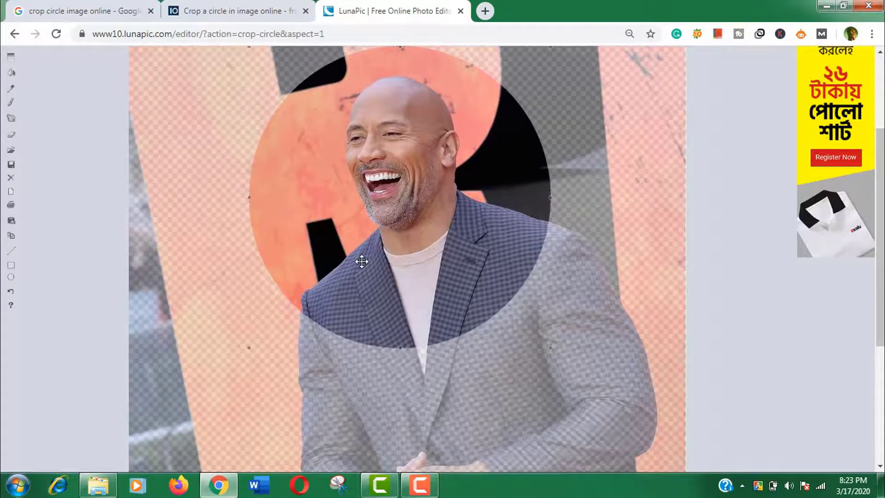
Crop the LunaPic photo to the selected circle and save the result to the computer as a PNG.
scroll(362, 261, "up", 3)
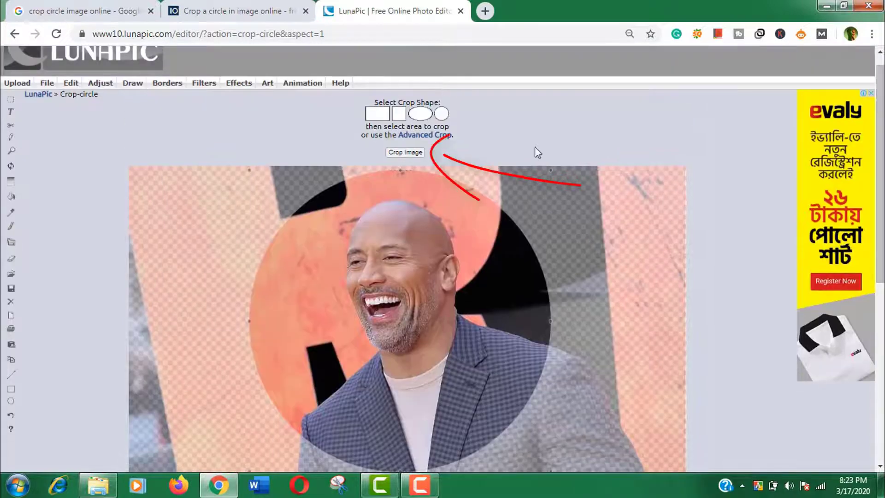
left_click(417, 155)
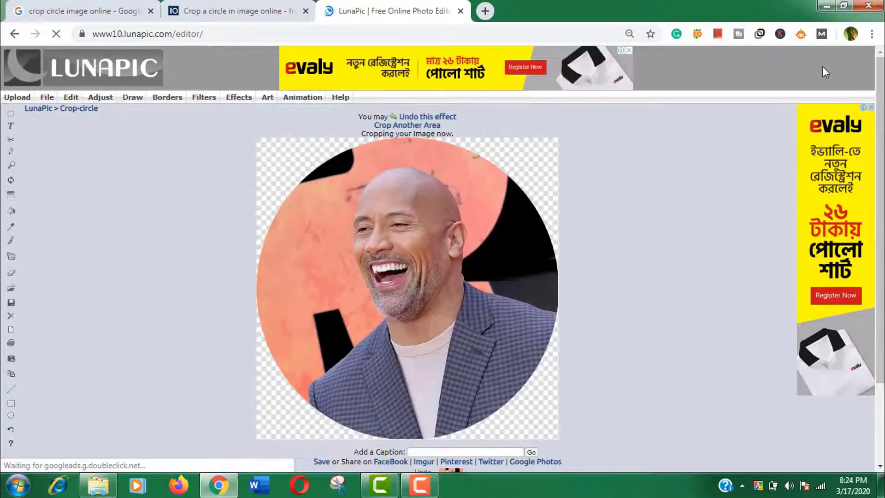
left_click_drag(879, 93, 879, 170)
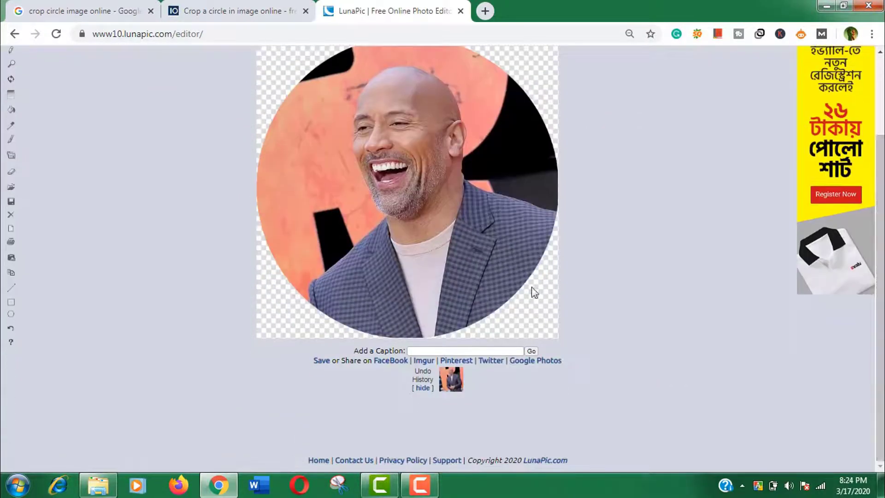
left_click(318, 364)
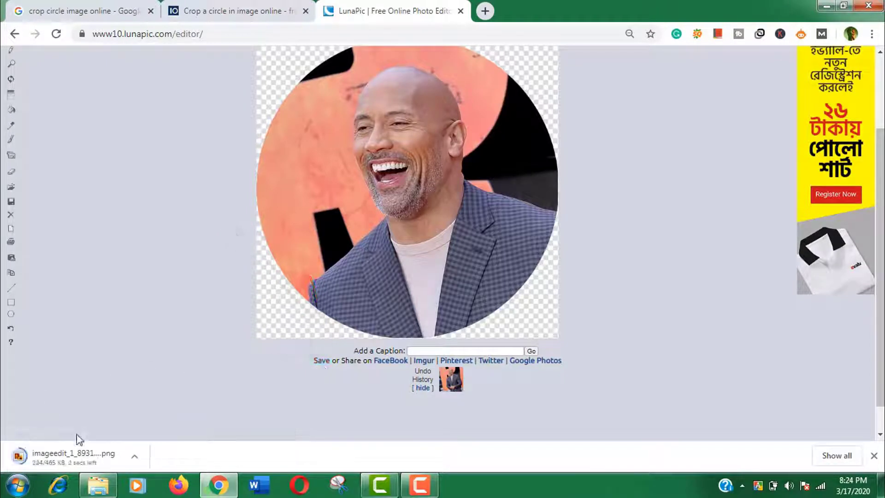
Open the downloaded imageedit_1_8931821036.png and zoom in slightly to check the round crop.
left_click(85, 463)
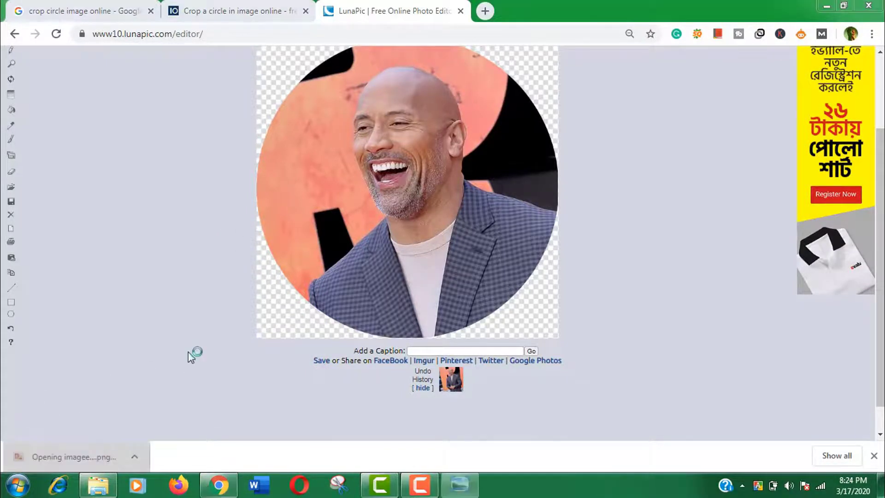
left_click(346, 454)
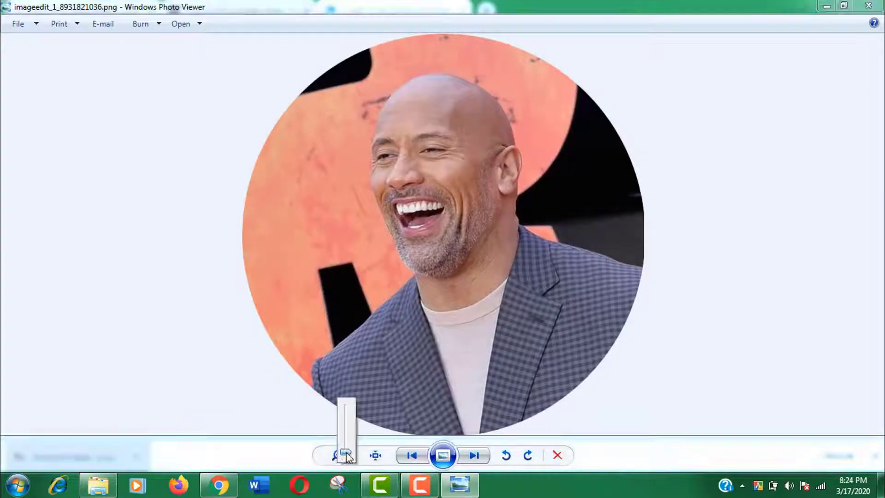
mouse_move(346, 451)
left_mouse_down()
mouse_move(347, 432)
mouse_move(348, 454)
left_mouse_up()
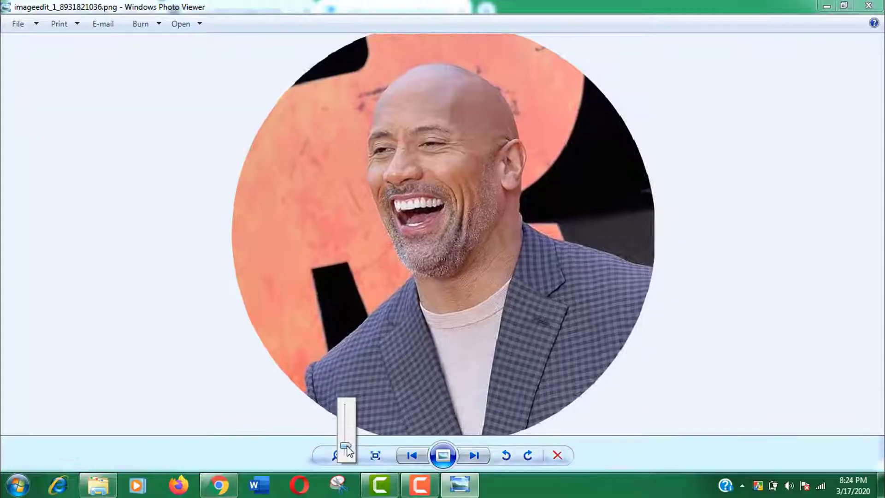